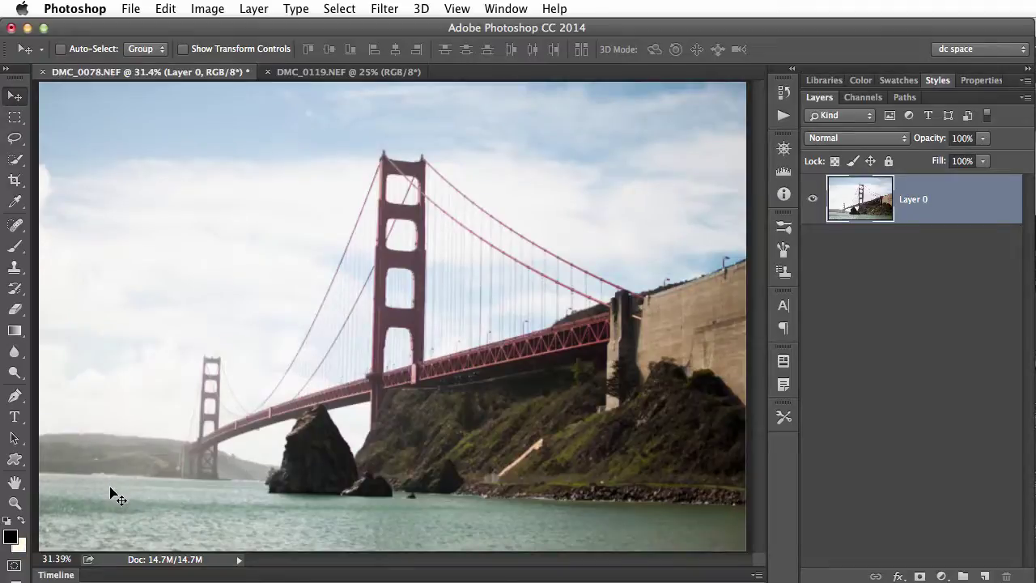
# Step: Open the layer effects list for Layer 0 of the Golden Gate photo
pyautogui.click(896, 576)
# Step: Add a Gradient Overlay to Layer 0 using the Foreground to Transparent preset
pyautogui.click(930, 514)
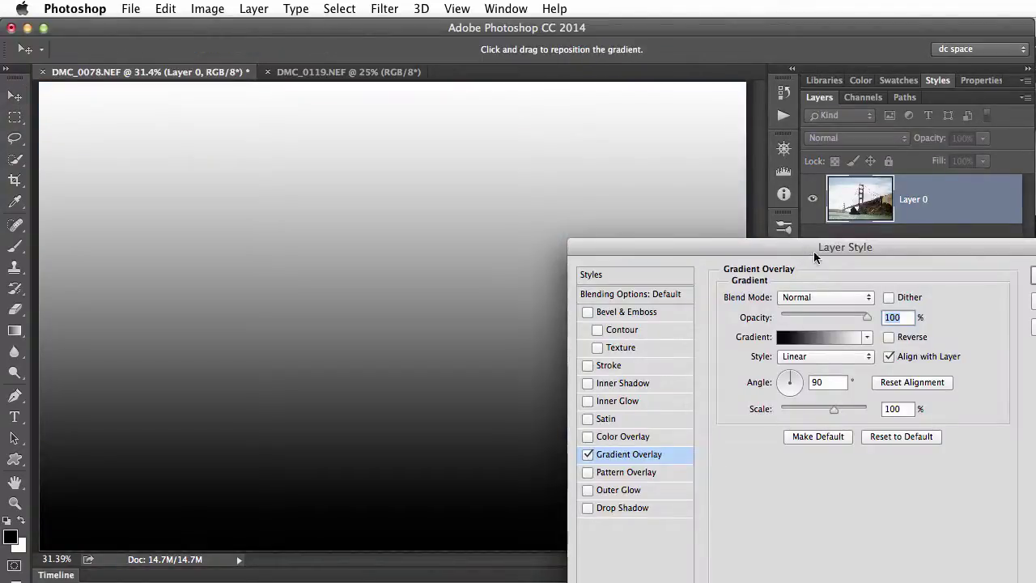
pyautogui.click(865, 338)
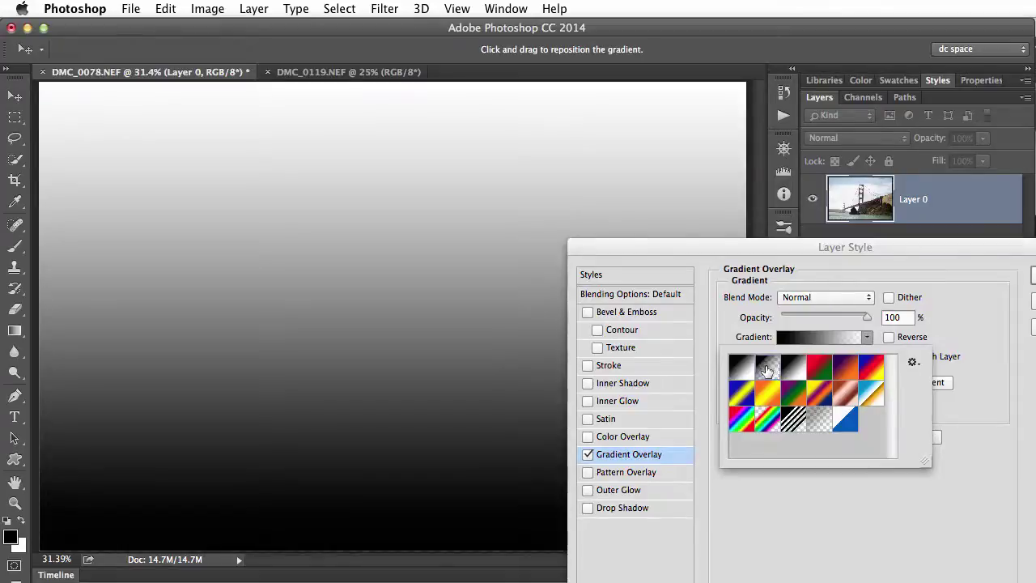
pyautogui.click(765, 370)
pyautogui.moveTo(802, 240); pyautogui.dragTo(959, 244)
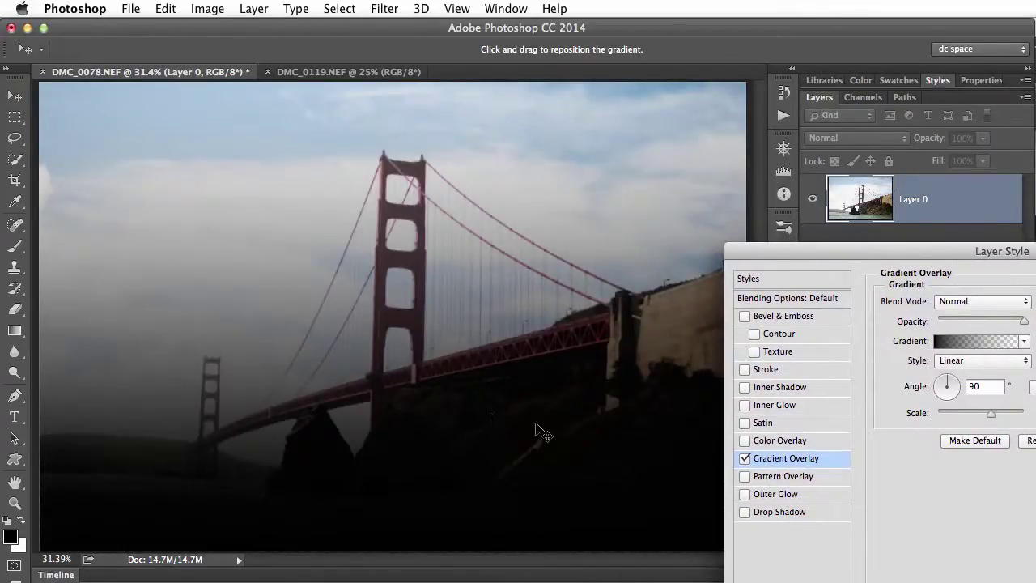
pyautogui.moveTo(913, 252); pyautogui.dragTo(827, 241)
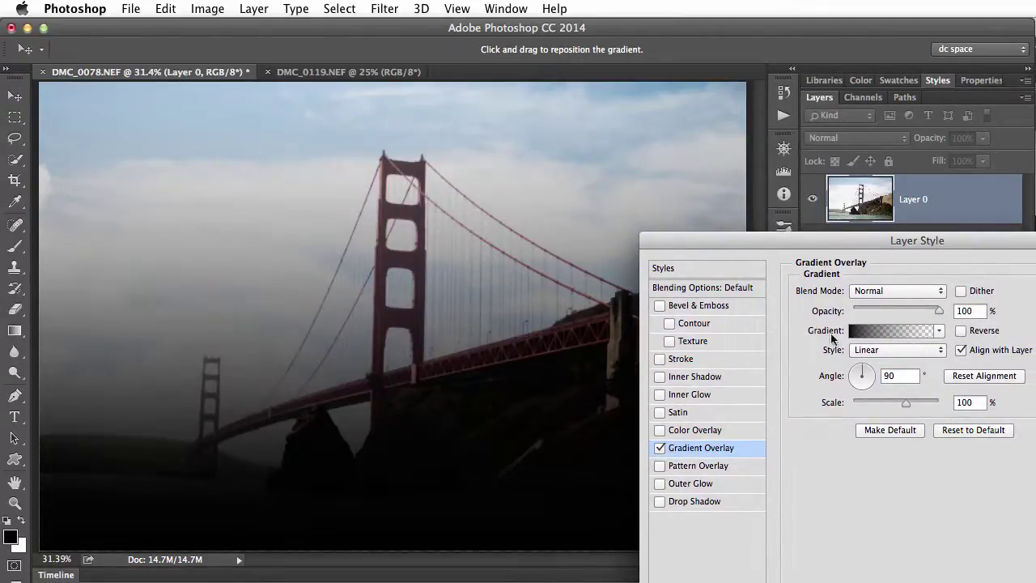
# Step: Reverse the gradient and drag it lower so only the sky darkens, then open the gradient for editing
pyautogui.click(961, 331)
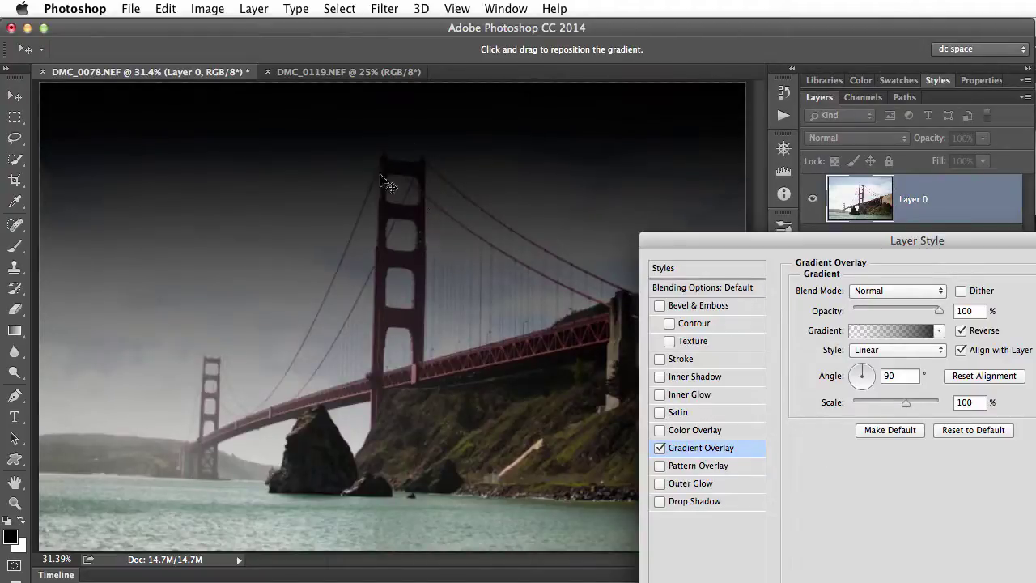
pyautogui.moveTo(374, 151)
pyautogui.mouseDown()
pyautogui.moveTo(362, 178)
pyautogui.moveTo(360, 312)
pyautogui.moveTo(362, 171)
pyautogui.moveTo(364, 304)
pyautogui.moveTo(370, 162)
pyautogui.moveTo(363, 340)
pyautogui.moveTo(377, 161)
pyautogui.mouseUp()
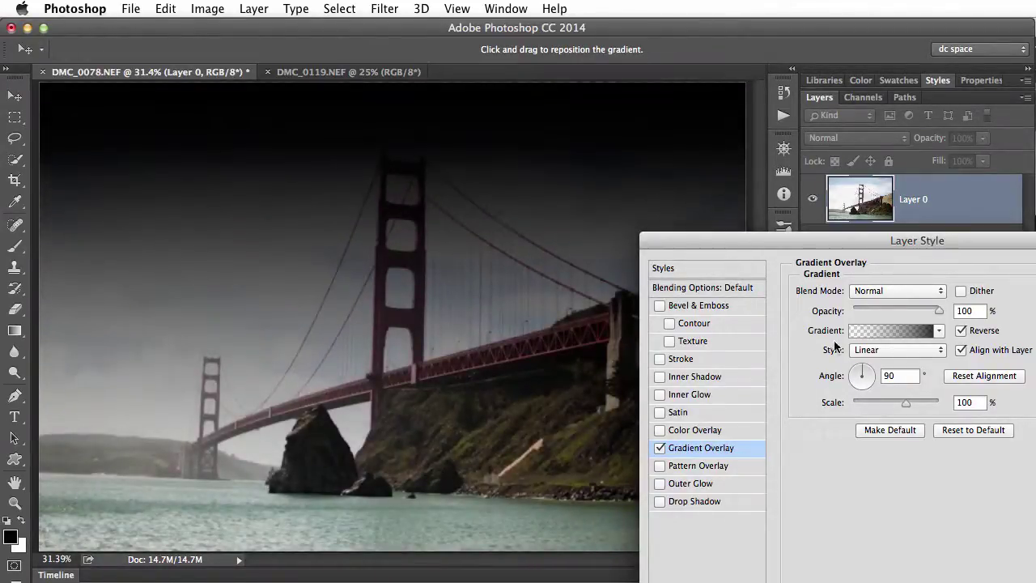
pyautogui.click(887, 330)
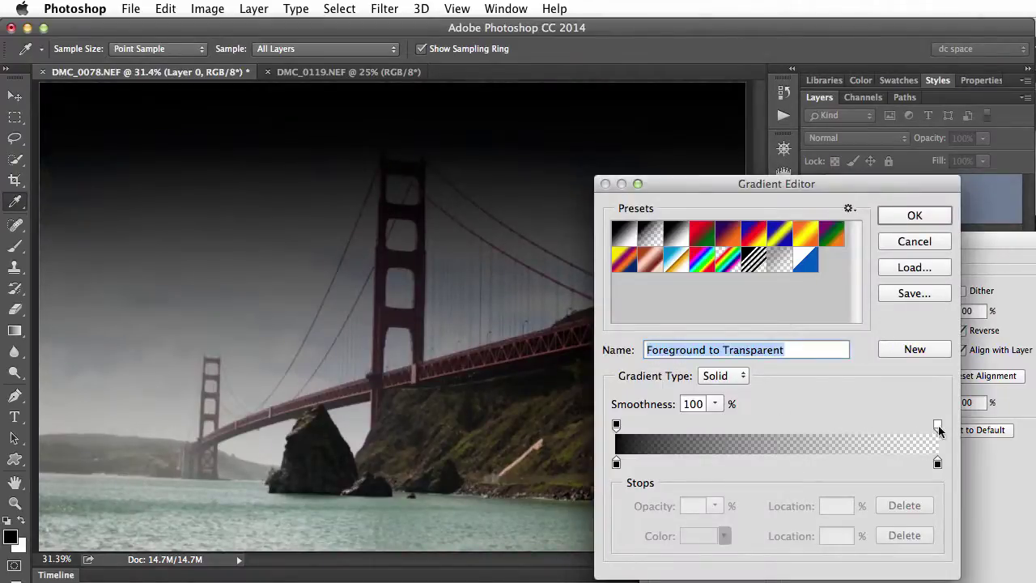
# Step: Move the gradient's midpoint to about 26% location and accept the edited gradient
pyautogui.click(936, 428)
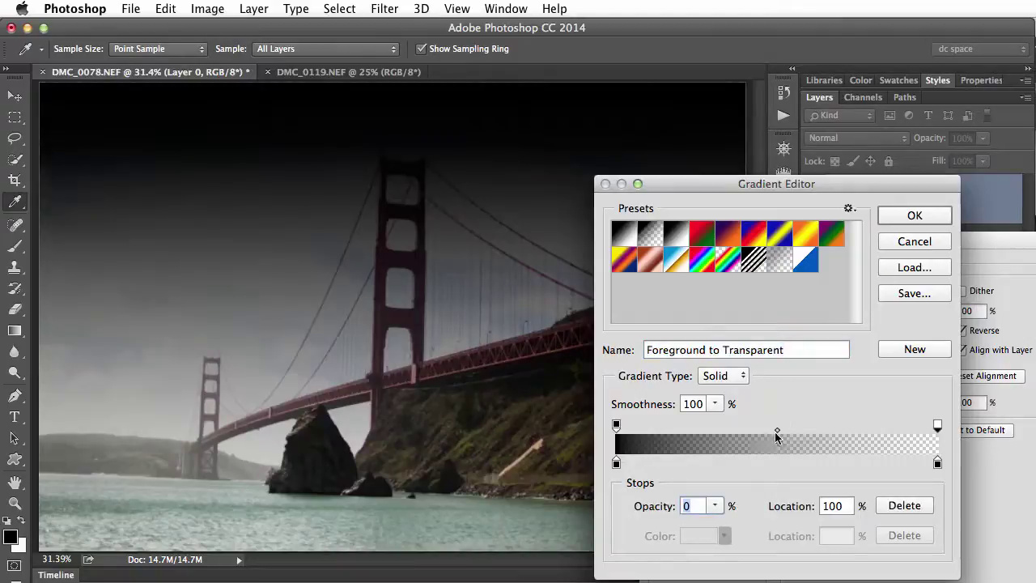
pyautogui.moveTo(776, 433); pyautogui.dragTo(702, 433)
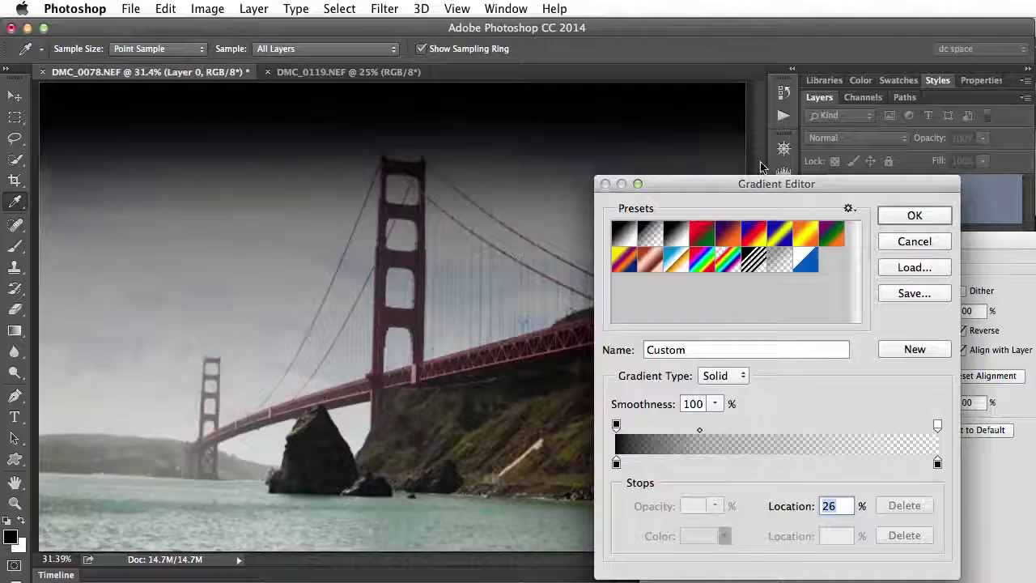
pyautogui.click(890, 216)
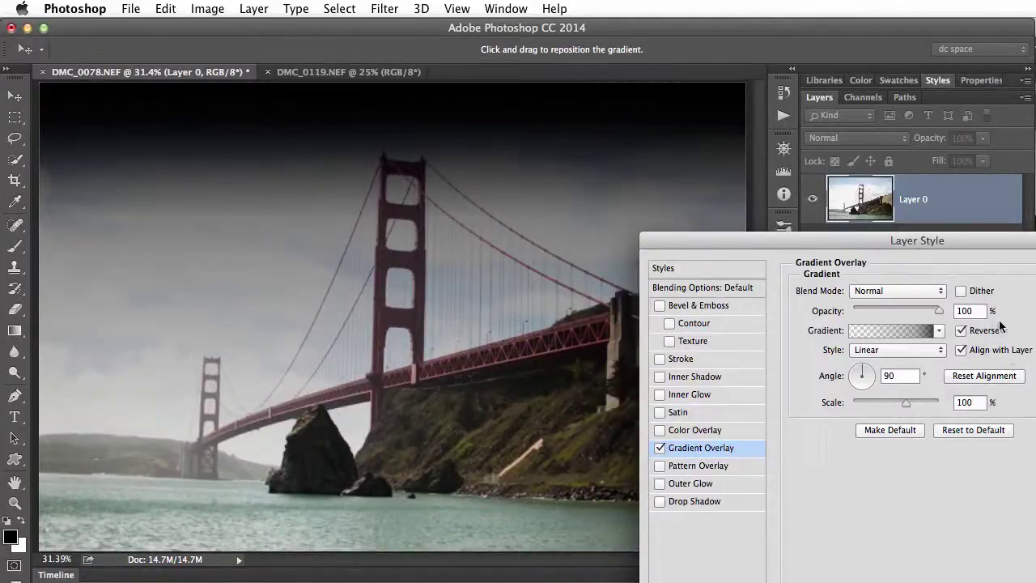
# Step: Set the gradient overlay's blend mode to Overlay and apply the layer style
pyautogui.click(900, 291)
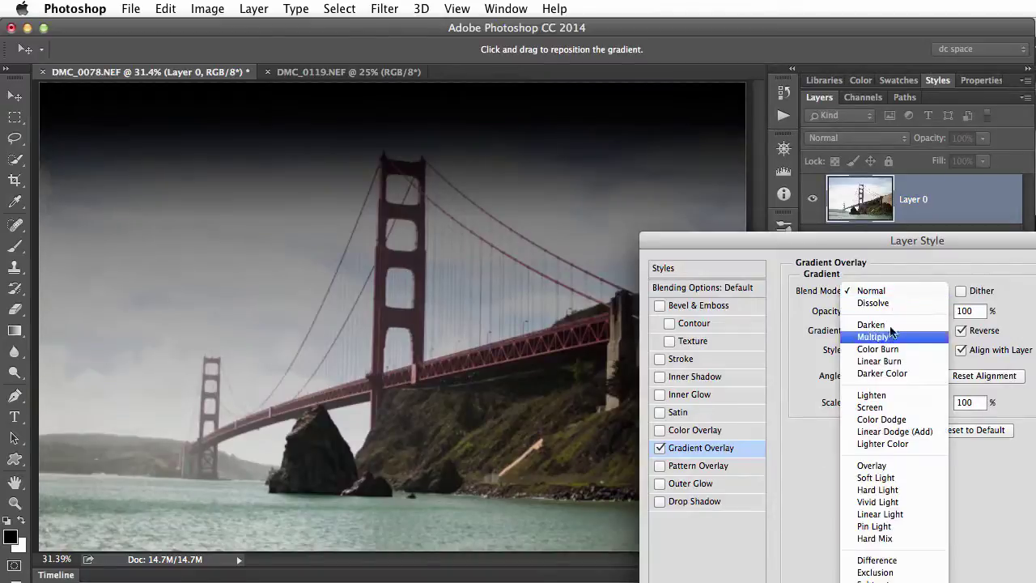
pyautogui.click(872, 466)
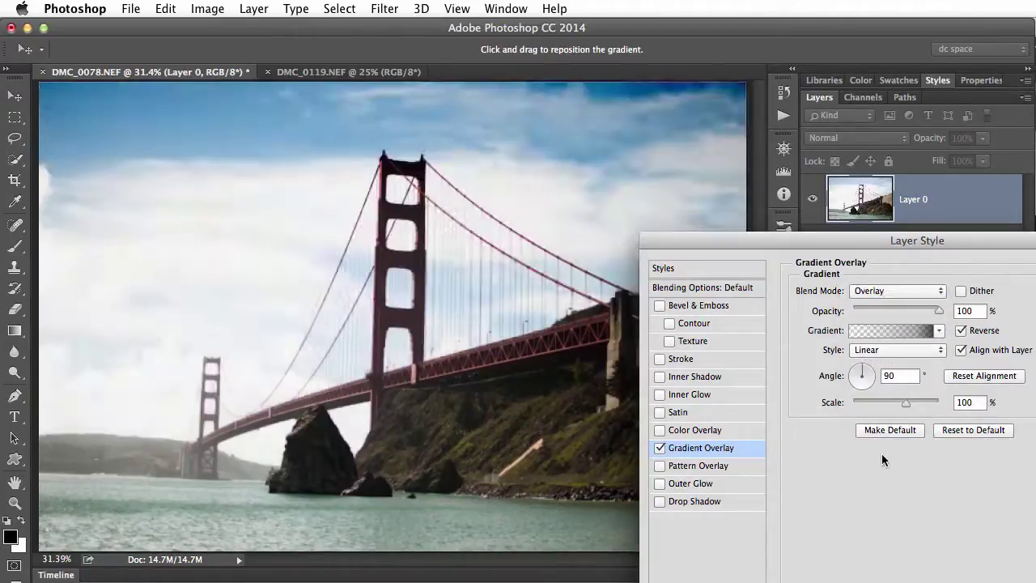
pyautogui.press('Return')
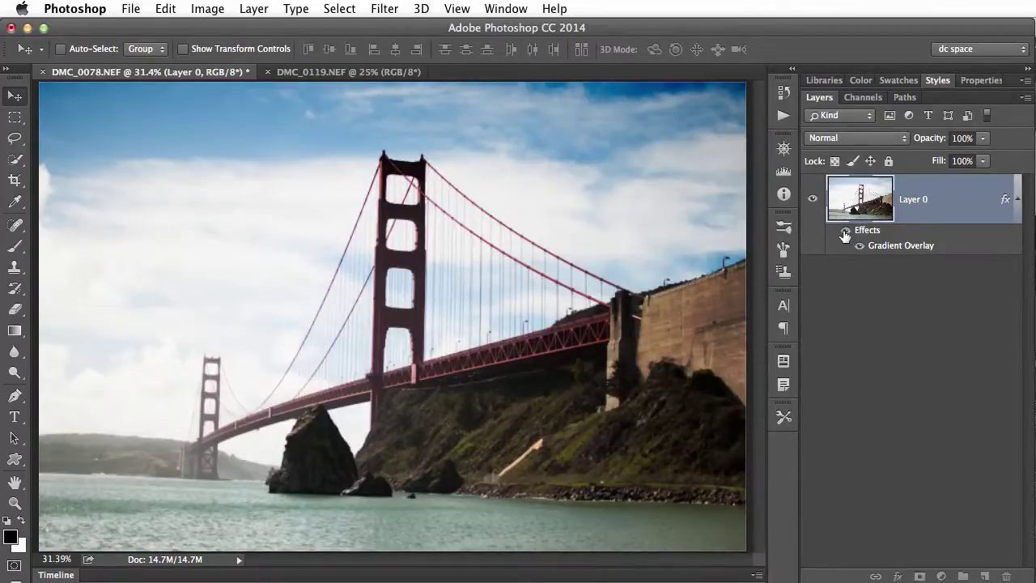
# Step: Toggle the layer effects off and on to compare with the original sky
pyautogui.click(844, 233)
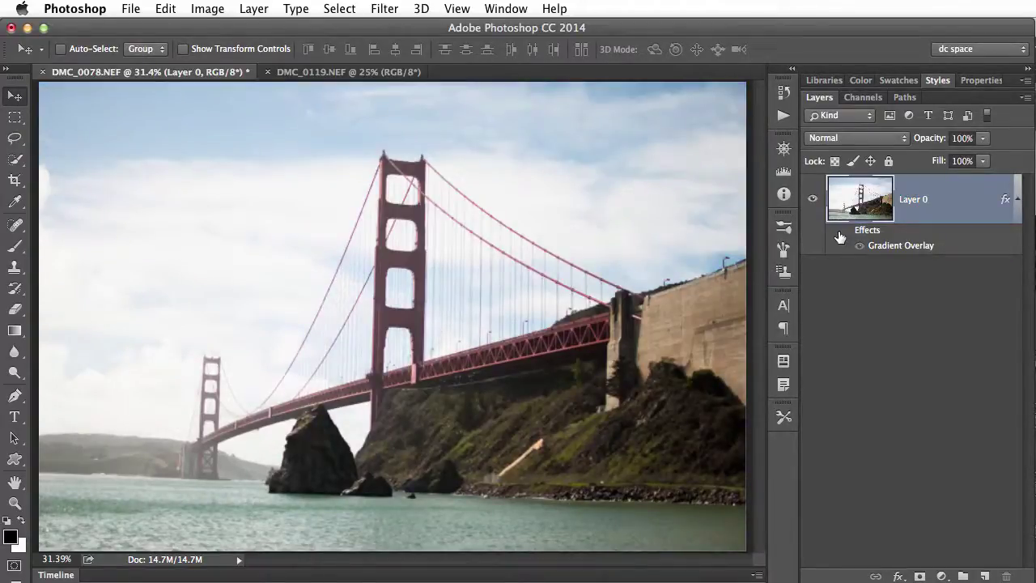
pyautogui.click(844, 233)
pyautogui.click(844, 233)
pyautogui.click(844, 233)
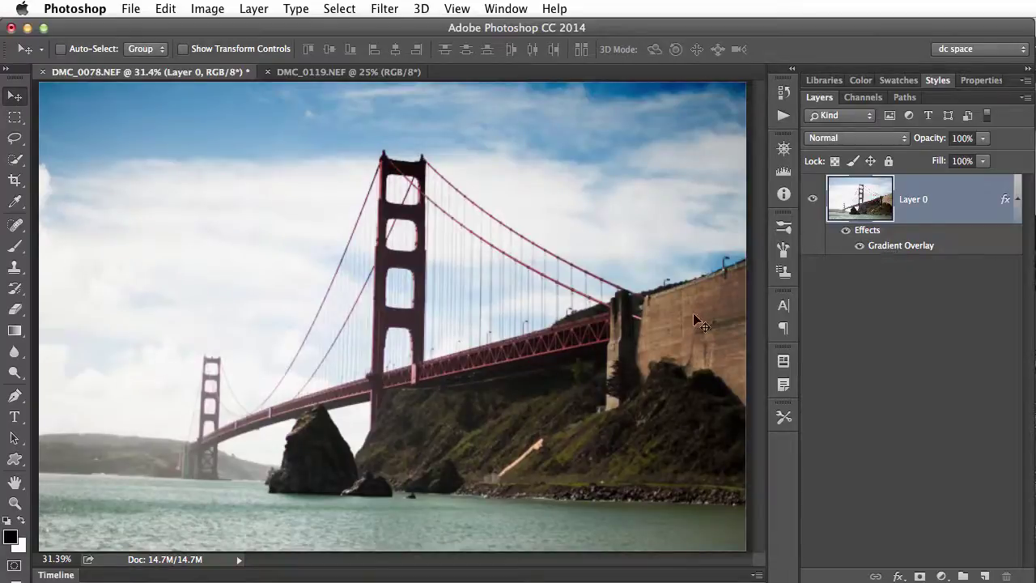
# Step: Save Layer 0's gradient overlay as a new style named 'sky overlay' and show the Styles panel
pyautogui.doubleClick(905, 245)
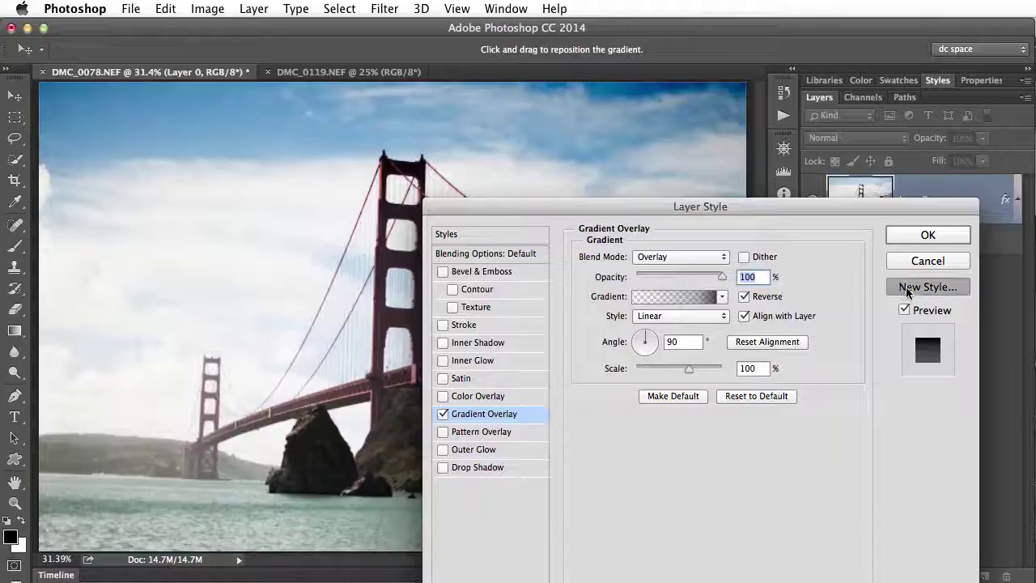
pyautogui.click(888, 289)
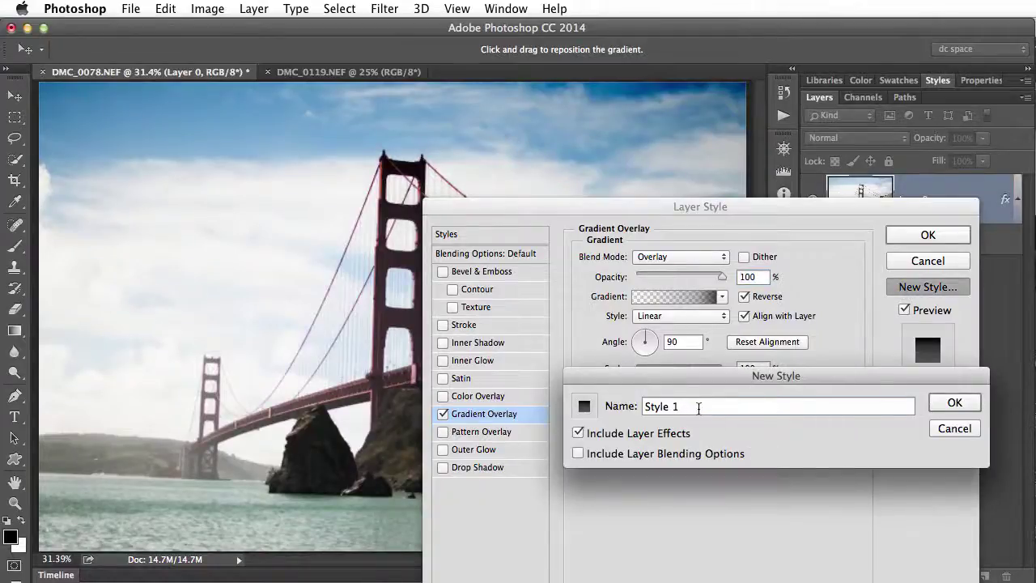
pyautogui.moveTo(698, 407); pyautogui.dragTo(625, 409)
pyautogui.write('sky overlay')
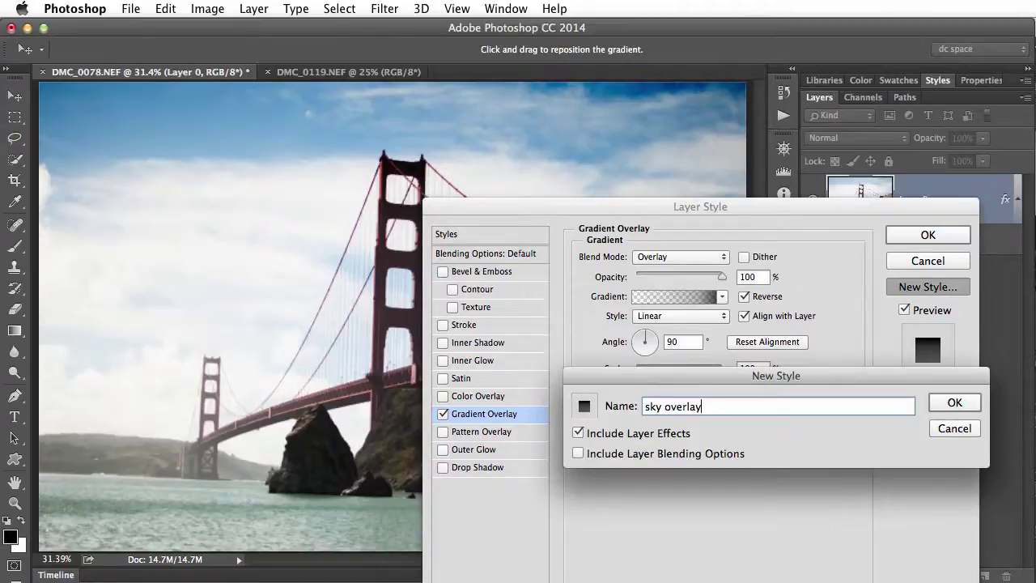
pyautogui.press('Return')
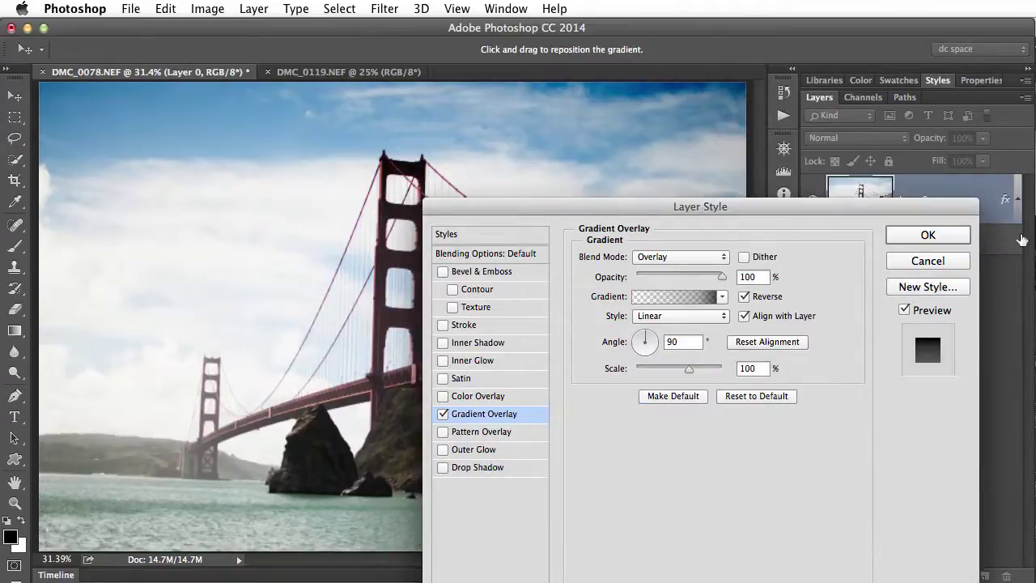
pyautogui.click(931, 236)
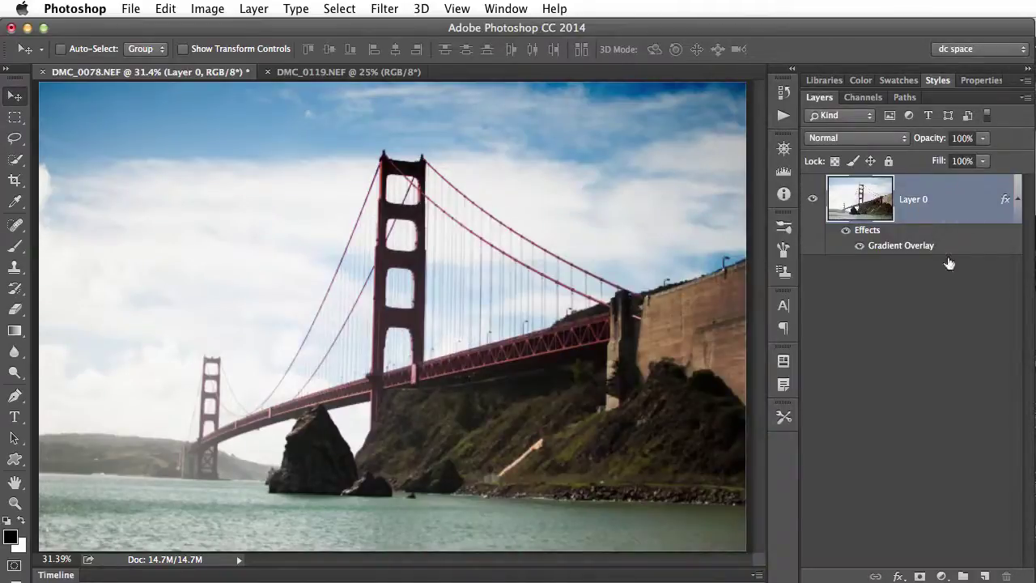
pyautogui.click(937, 81)
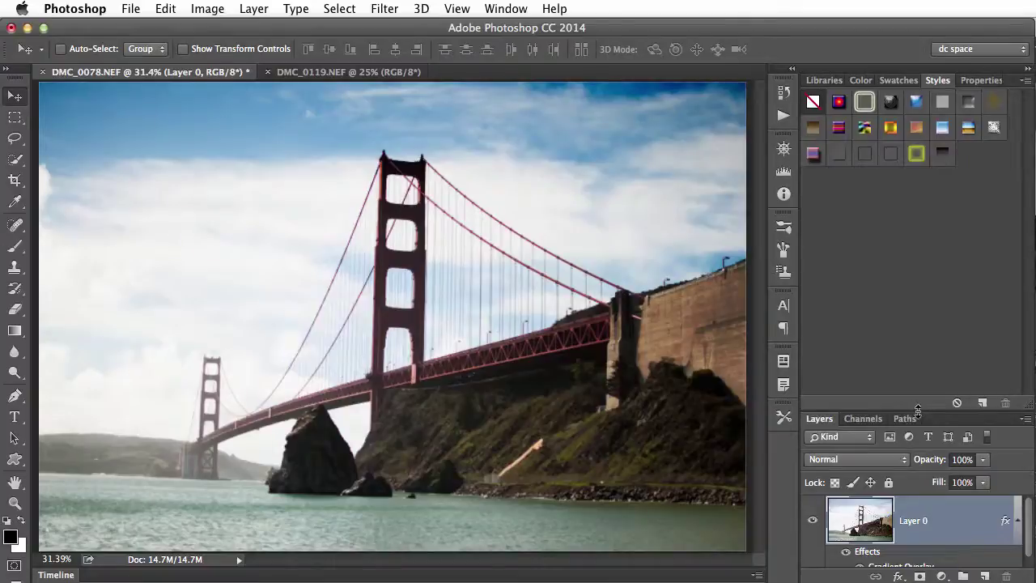
# Step: Enlarge the Layers panel and switch to the DMC_0119.NEF boat photo
pyautogui.moveTo(917, 412); pyautogui.dragTo(927, 186)
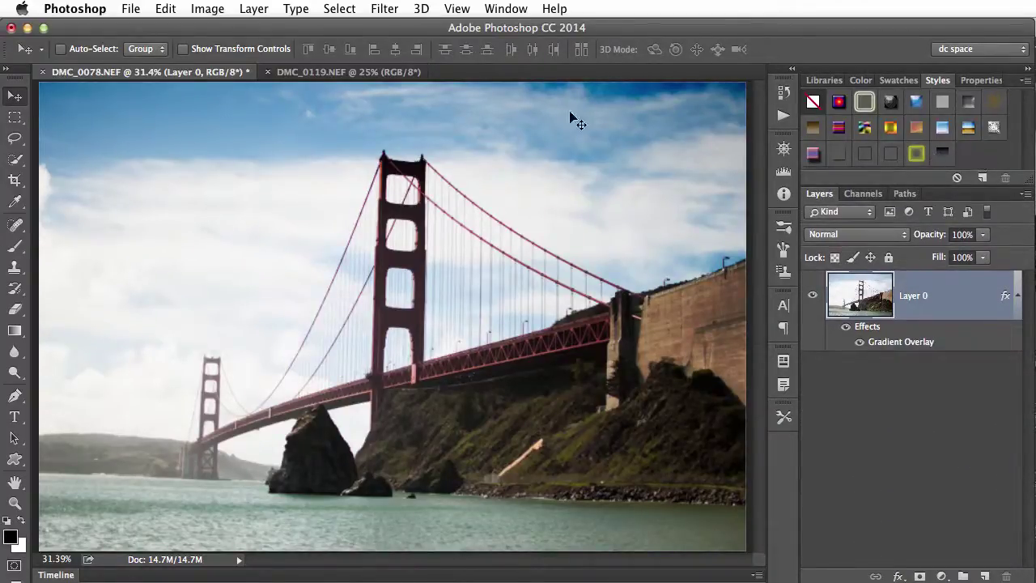
pyautogui.click(381, 73)
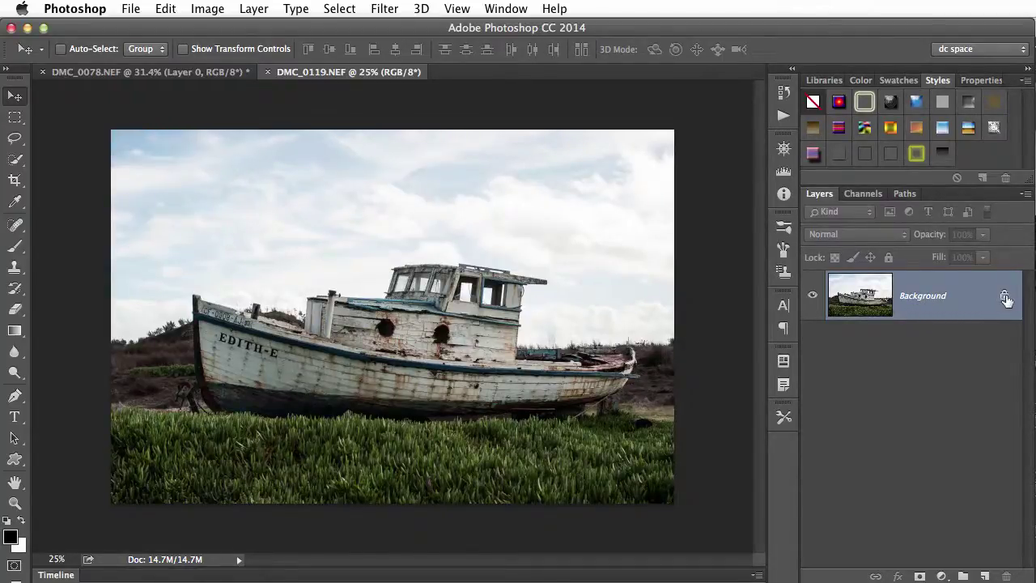
# Step: Convert the boat photo's locked Background into an editable Layer 0
pyautogui.click(1005, 299)
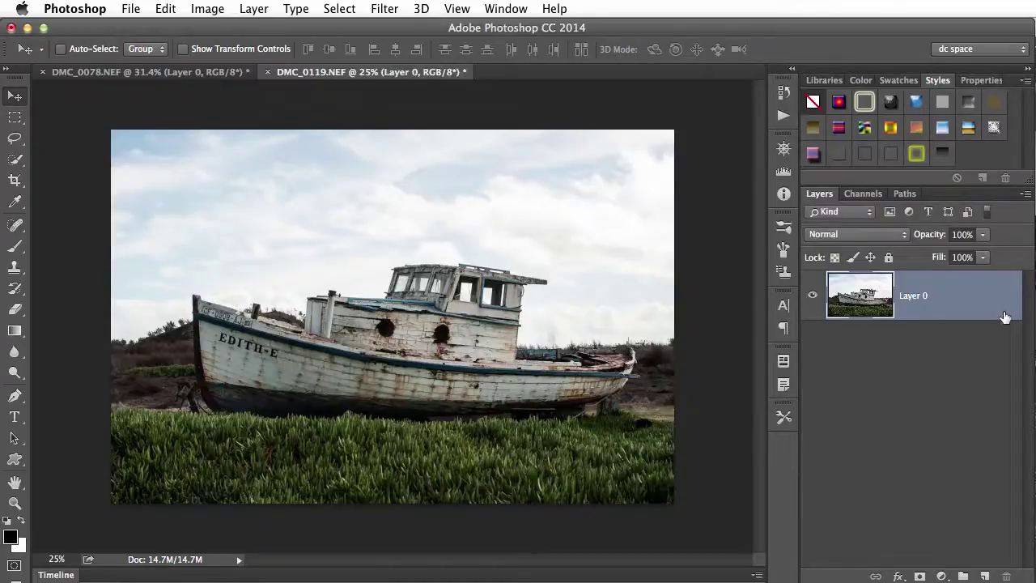
pyautogui.press('super+z')
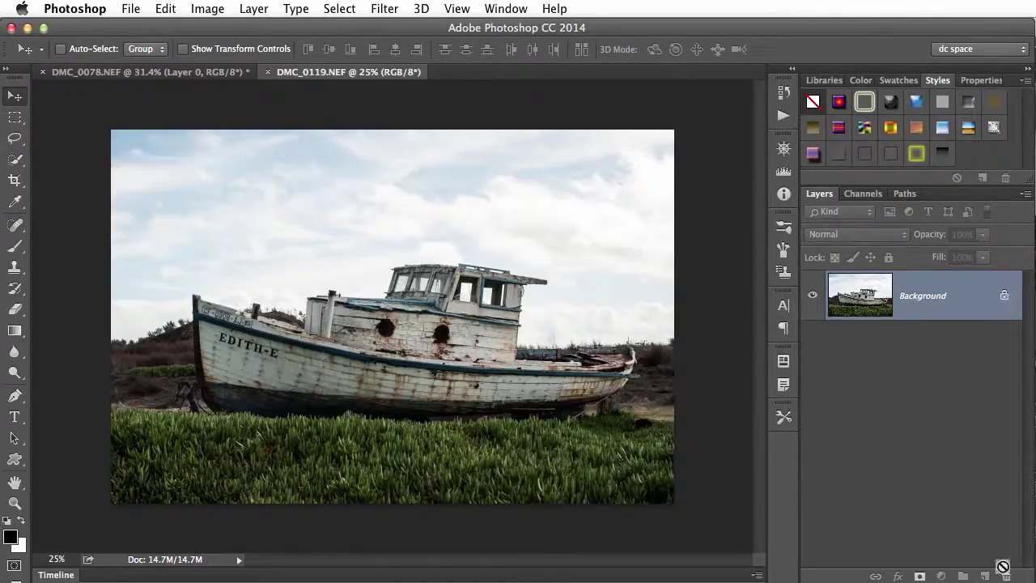
pyautogui.press('super+z')
pyautogui.press('super+z')
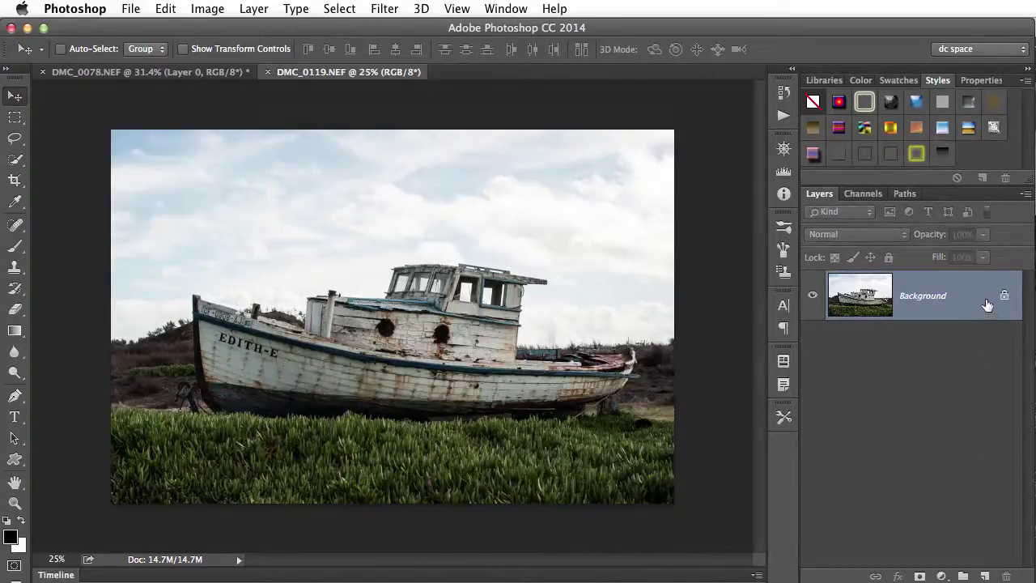
pyautogui.press('super+z')
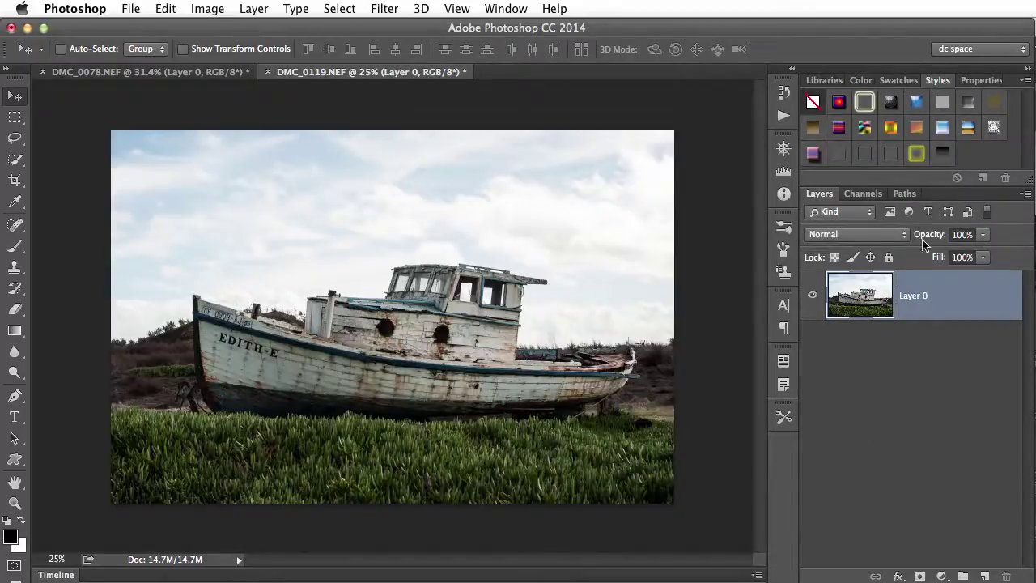
# Step: Apply the saved sky overlay style and toggle the effects to compare the darkened sky
pyautogui.click(942, 154)
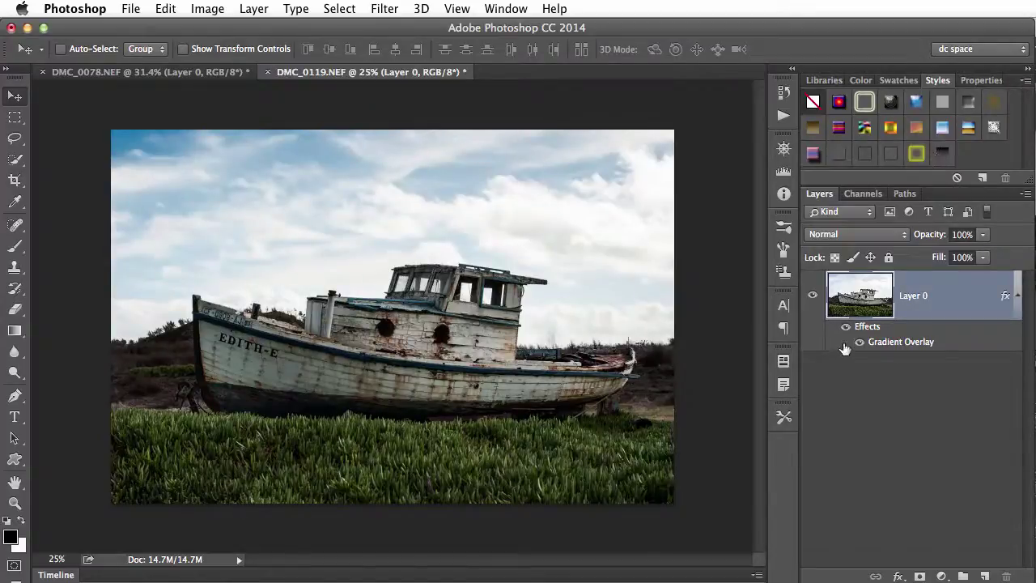
pyautogui.click(845, 327)
pyautogui.click(845, 327)
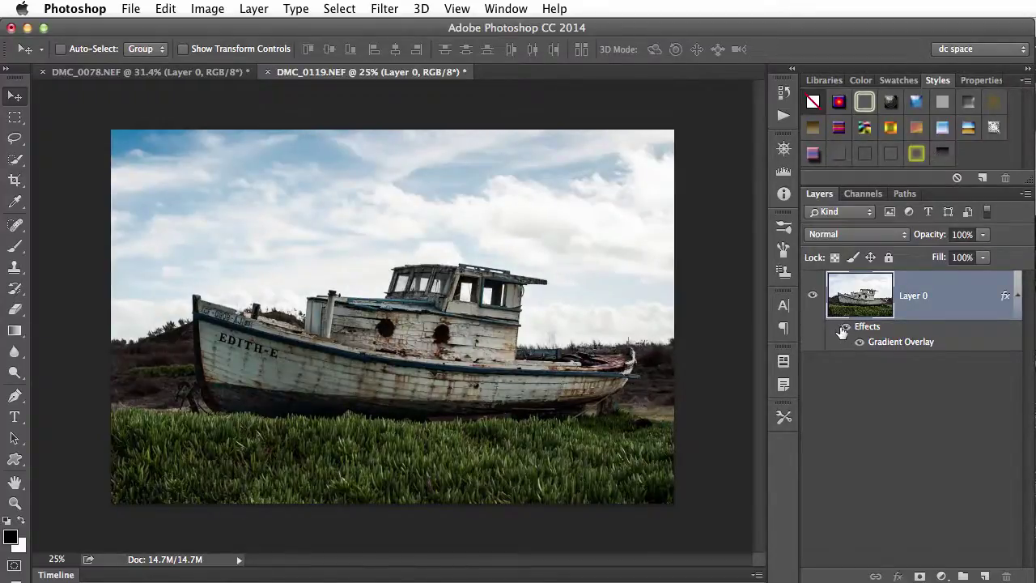